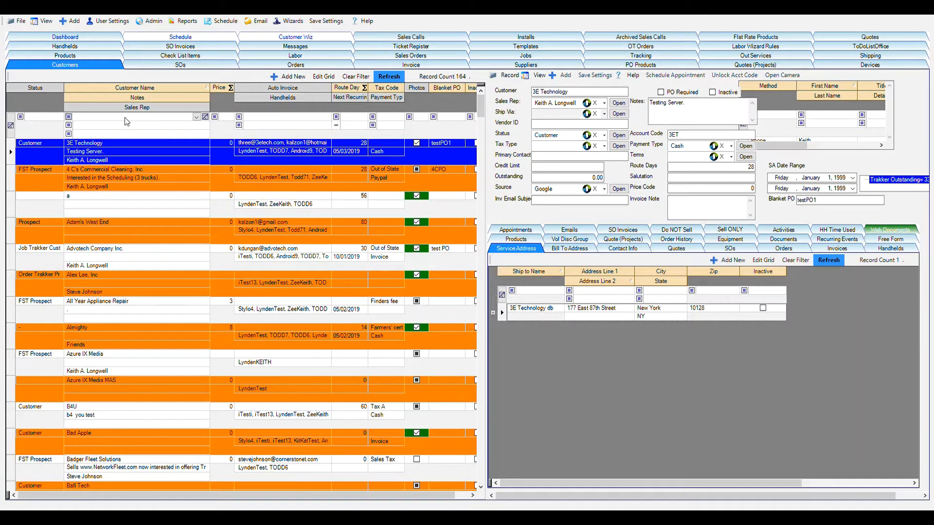
# Filter the customer list by the name "adam" and open the Adam's West End record.
pyautogui.click(129, 120)
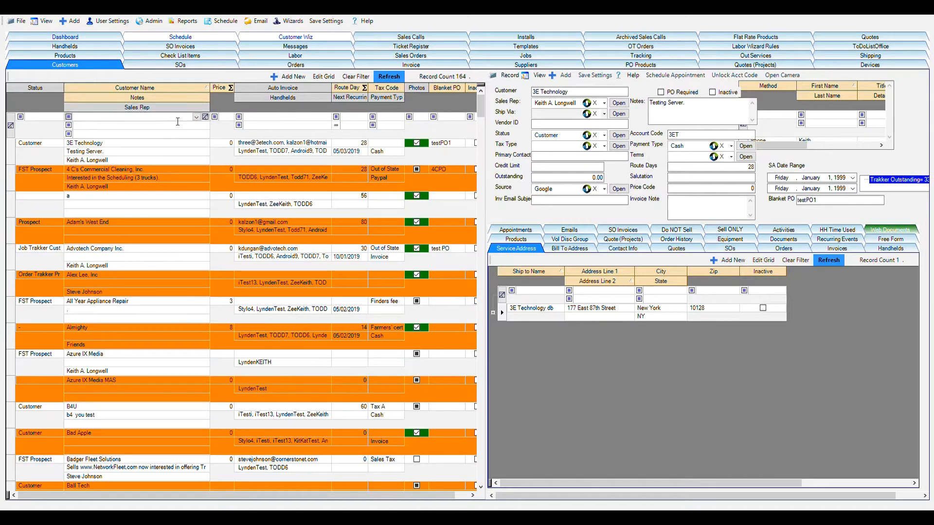
pyautogui.write('ada')
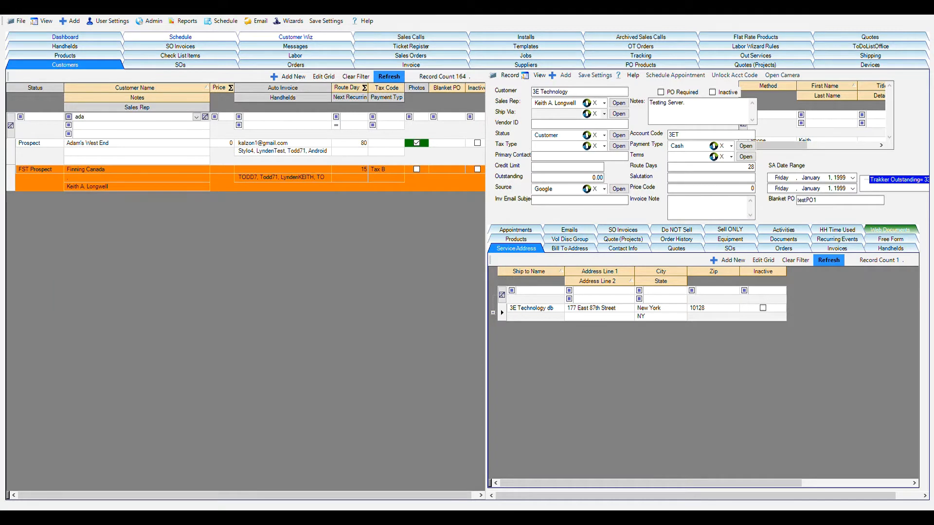
pyautogui.write('m')
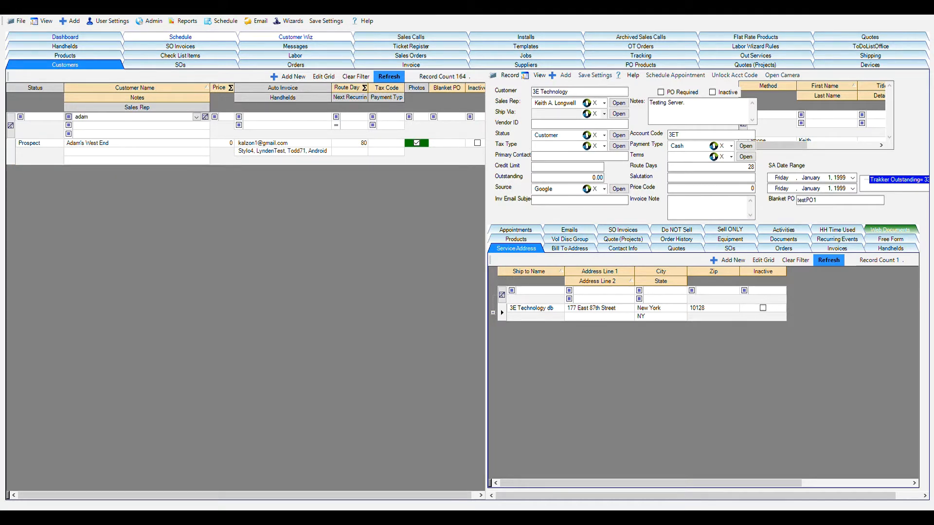
pyautogui.doubleClick(228, 152)
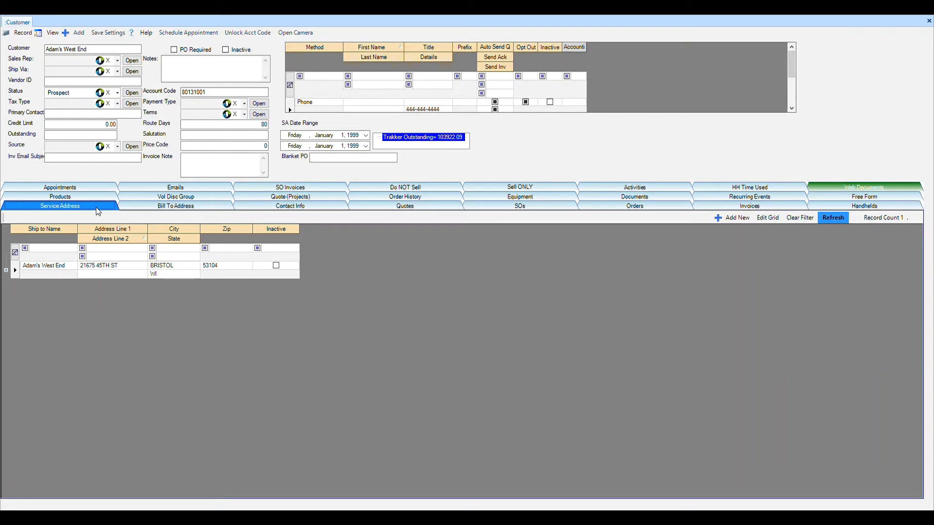
# Review the customer's service address, bill-to address and contact information.
pyautogui.click(148, 206)
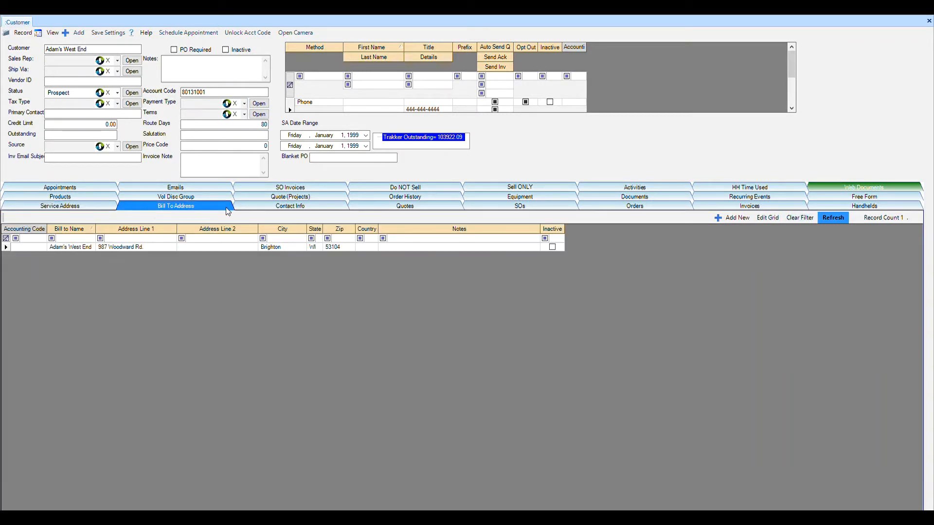
pyautogui.click(272, 209)
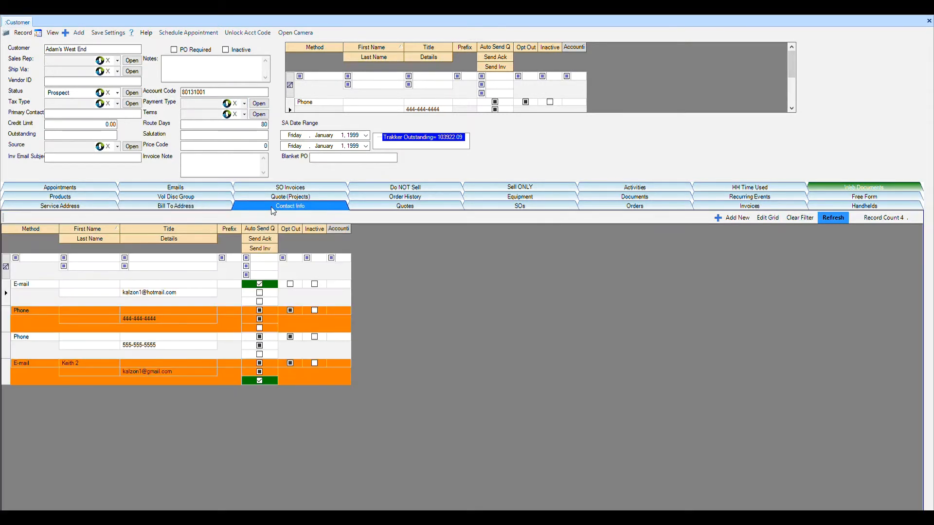
pyautogui.click(209, 209)
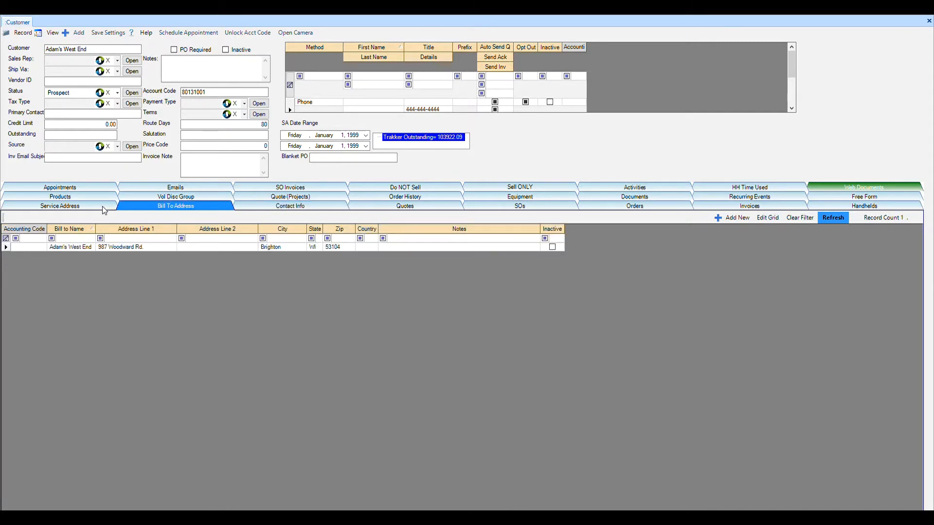
pyautogui.click(103, 208)
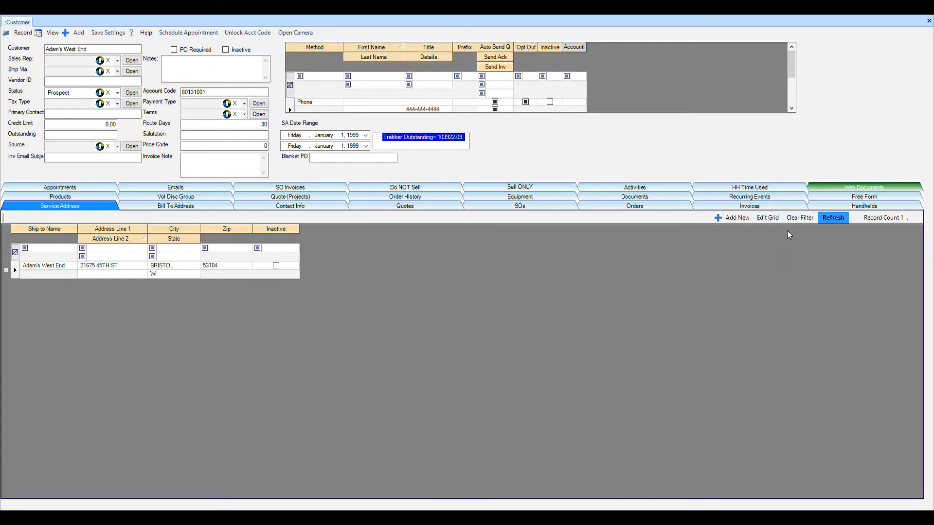
pyautogui.click(125, 275)
pyautogui.click(170, 280)
pyautogui.click(150, 208)
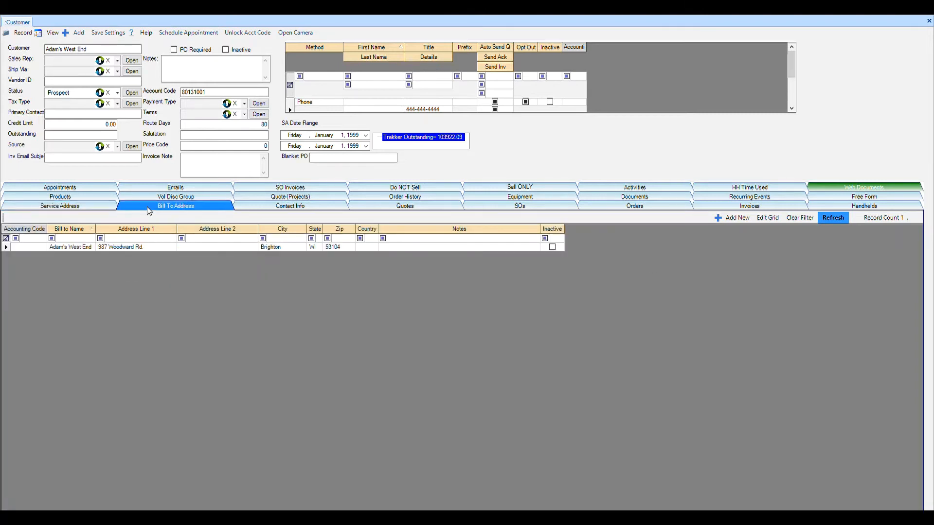
pyautogui.click(103, 209)
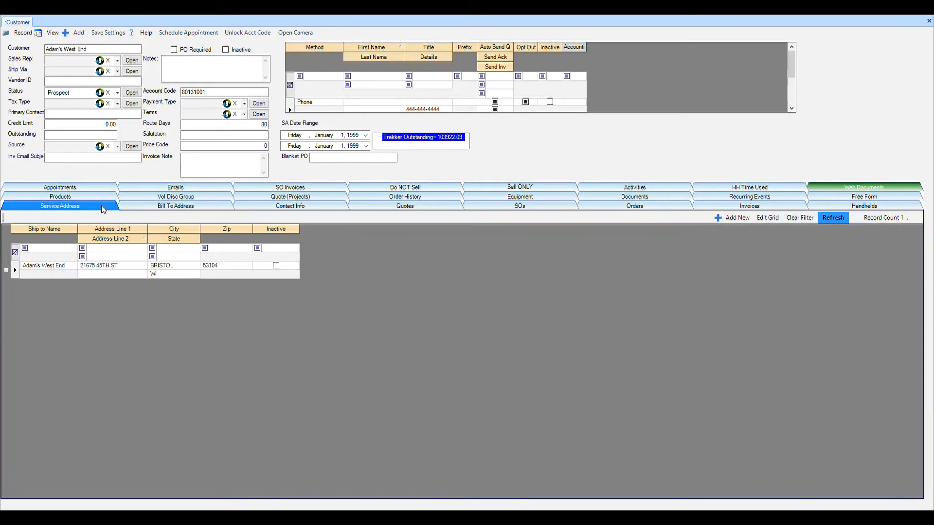
# Remove the trailing period from the first line of the bill-to address, save it as is and close the address record.
pyautogui.click(146, 208)
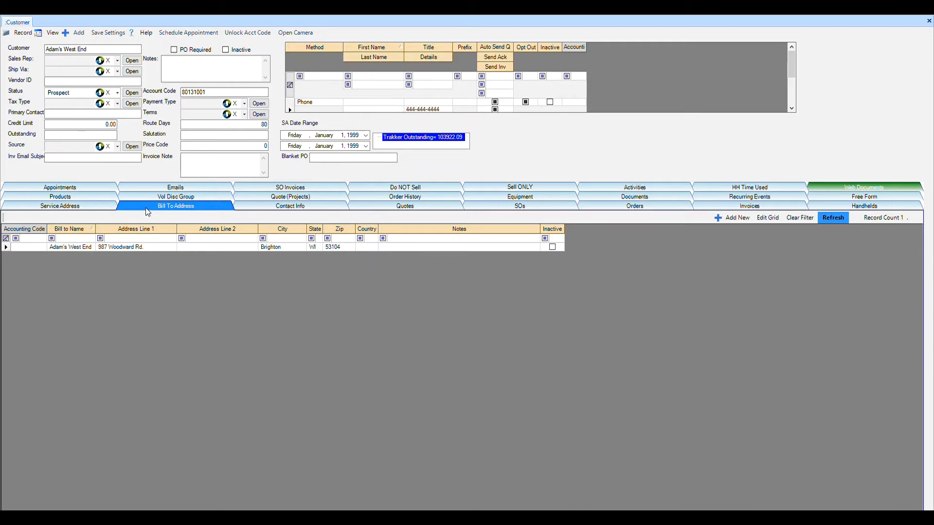
pyautogui.doubleClick(159, 247)
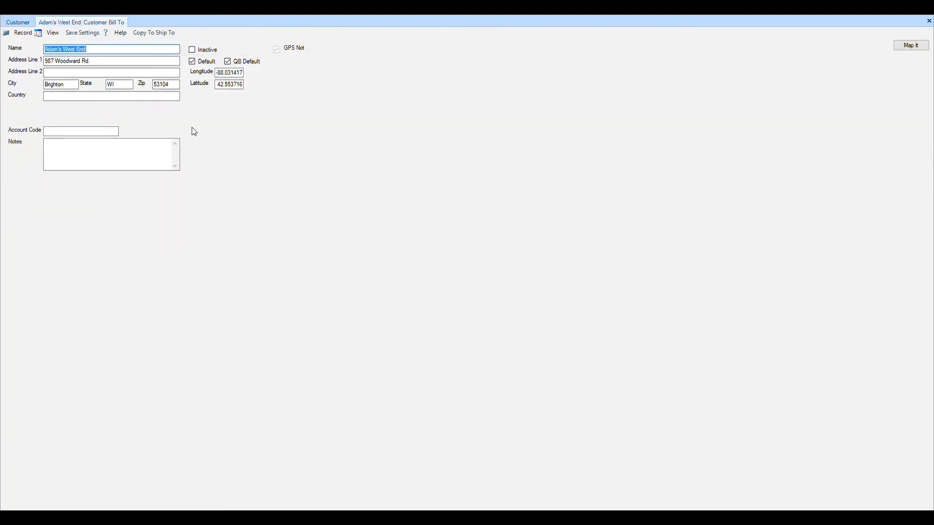
pyautogui.click(100, 62)
pyautogui.press('BackSpace')
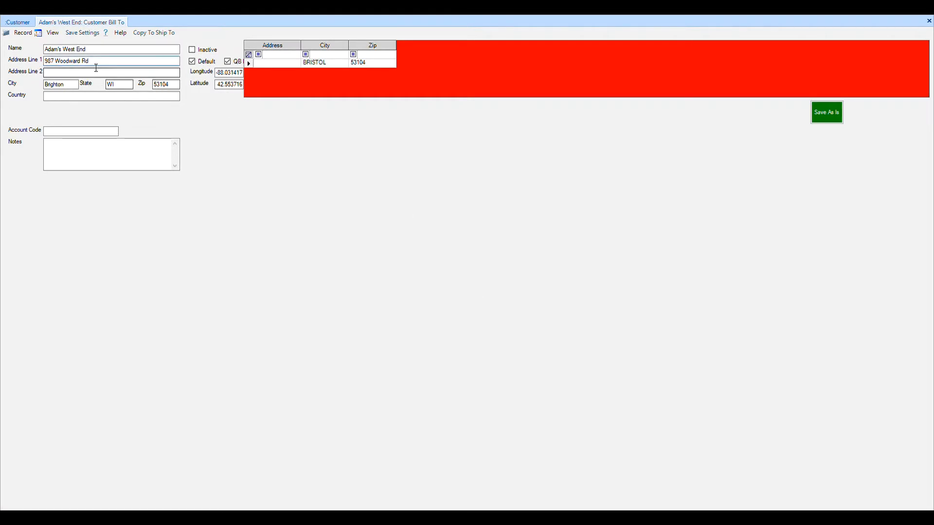
pyautogui.click(100, 65)
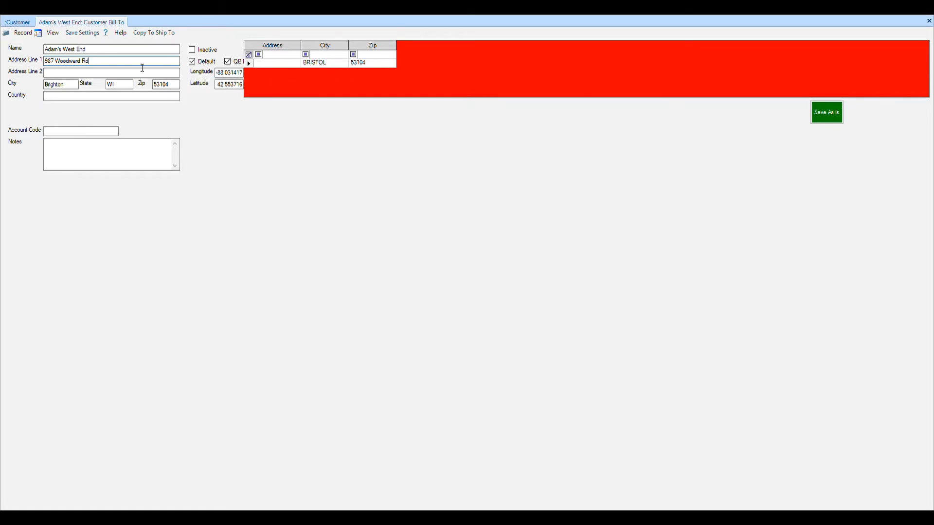
pyautogui.click(827, 116)
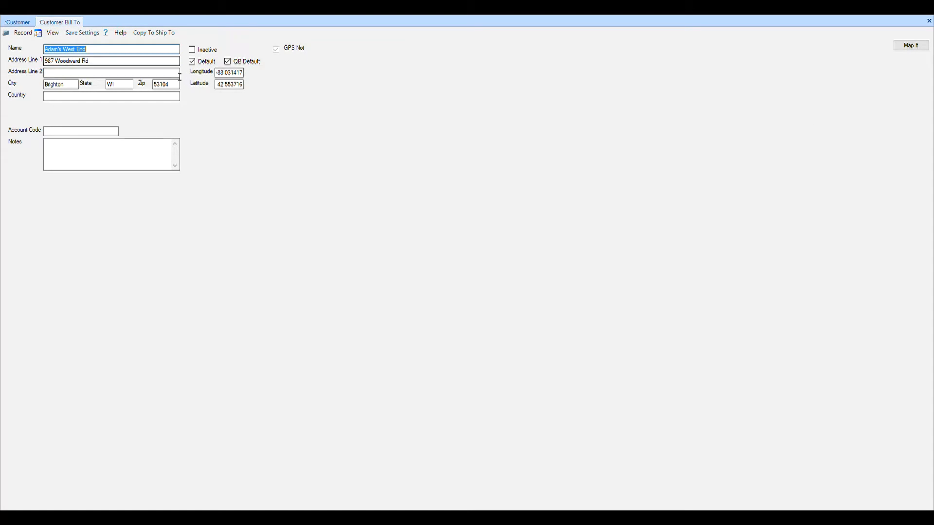
pyautogui.click(929, 22)
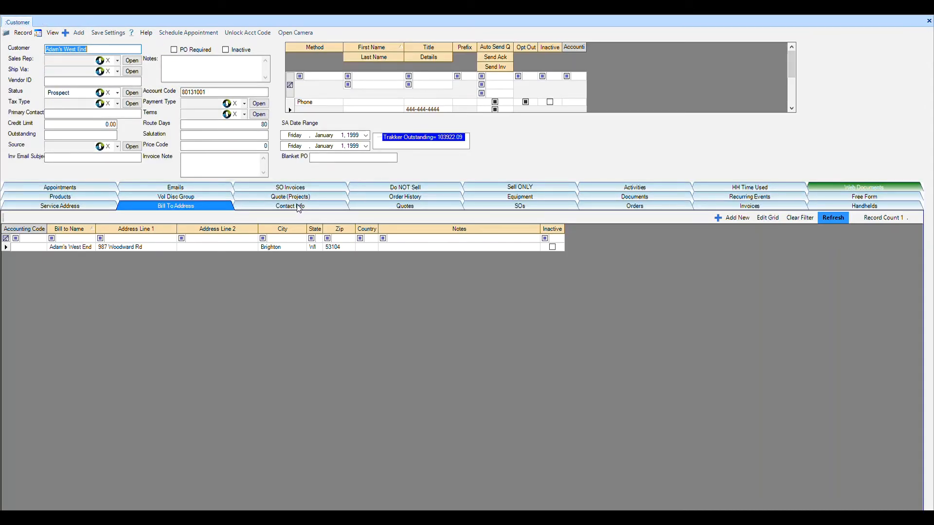
# Examine the customer's e-mail contacts and their automatic sending options.
pyautogui.click(298, 209)
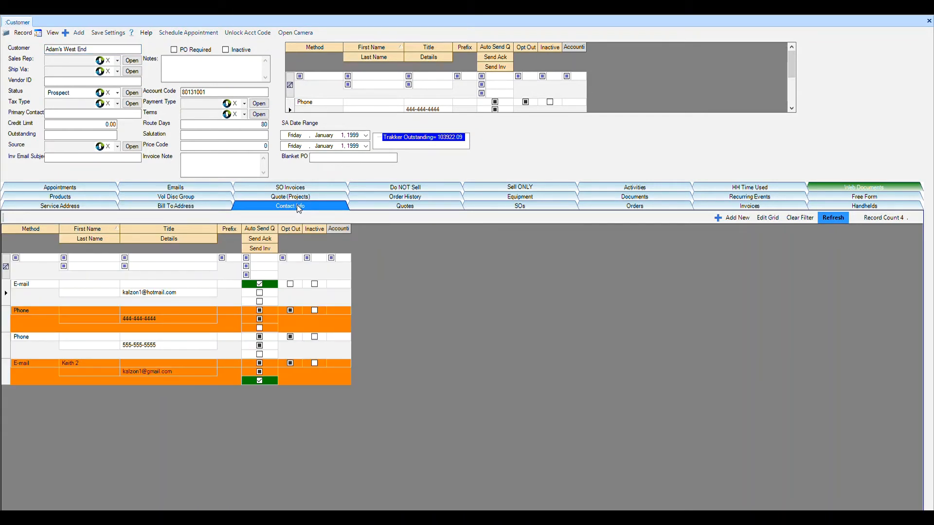
pyautogui.click(183, 302)
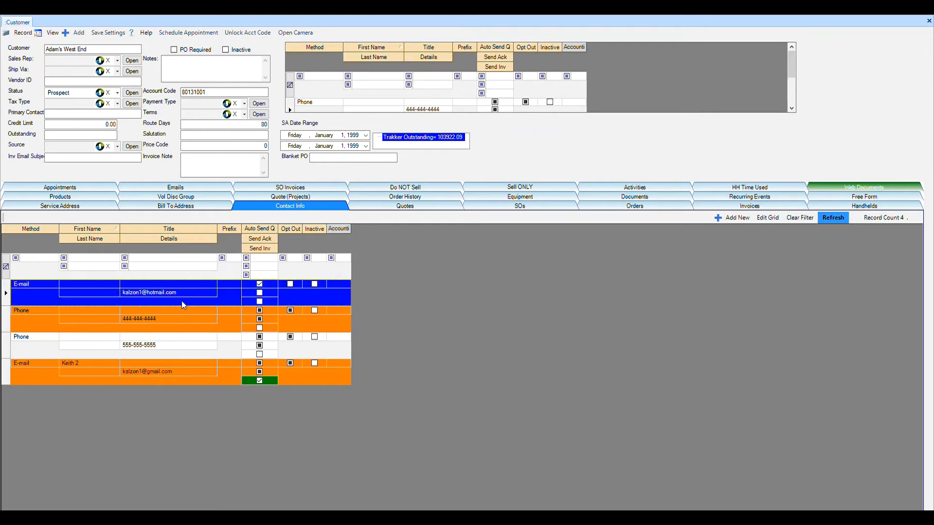
pyautogui.click(213, 382)
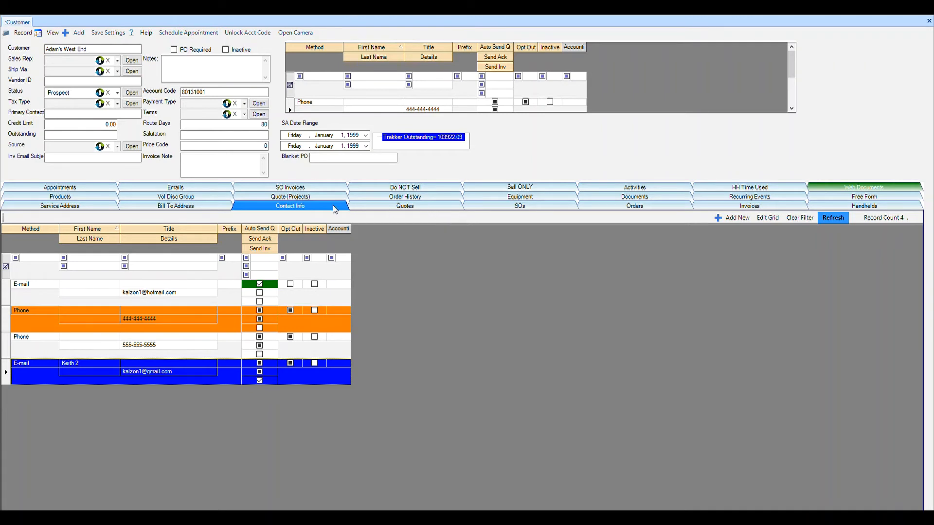
# Create a new SO for the customer and check its service address and bill-to selections.
pyautogui.click(519, 207)
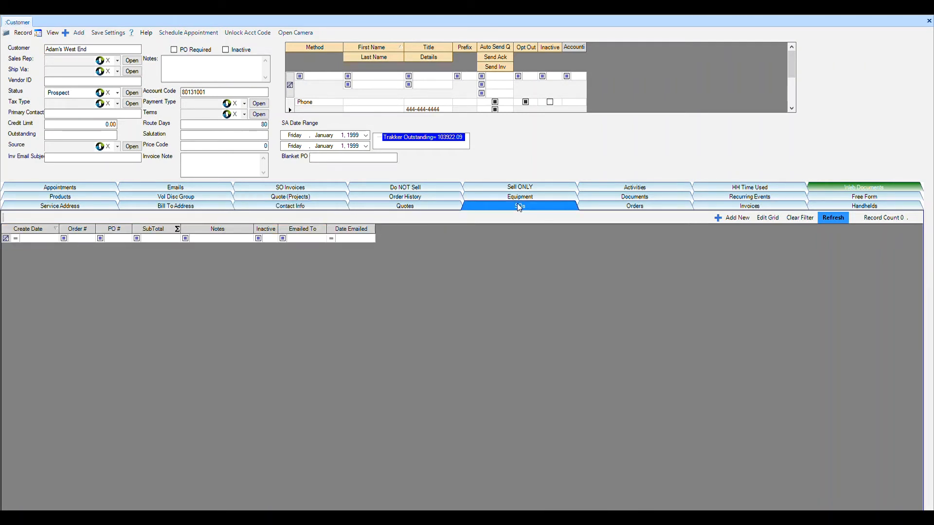
pyautogui.click(734, 218)
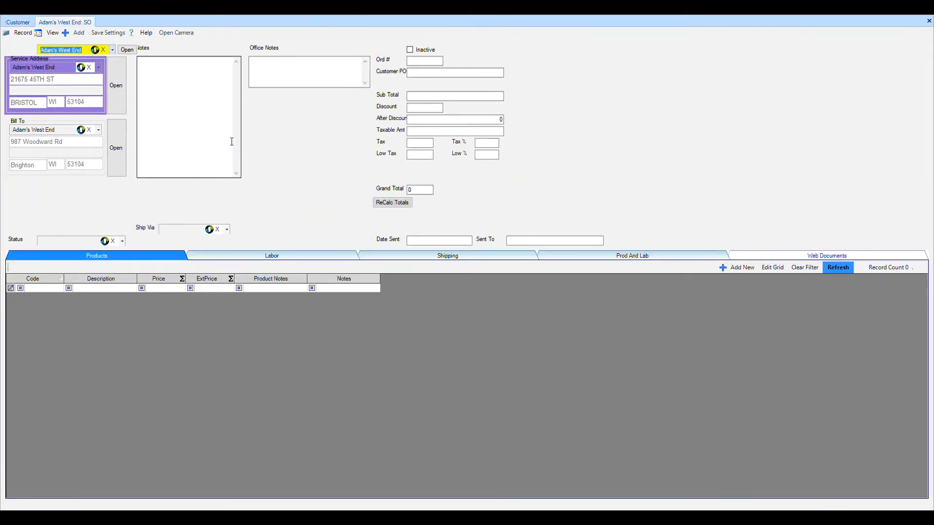
pyautogui.click(100, 69)
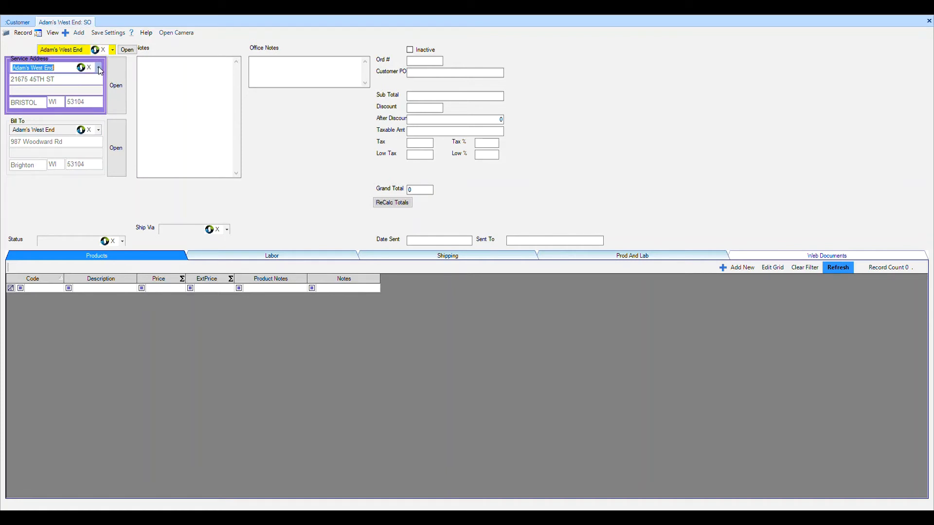
pyautogui.click(98, 131)
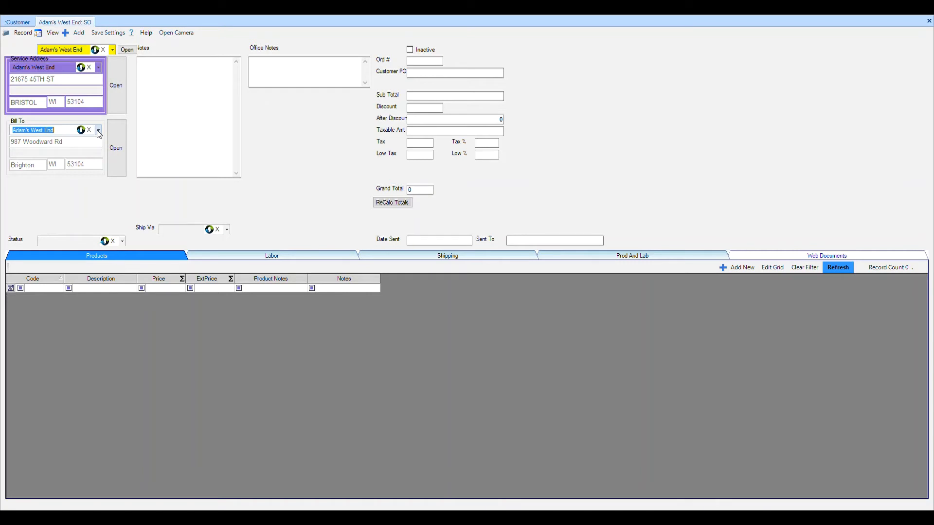
# Add the product KVM with quantity 2 to the sales order, save it and start another product line.
pyautogui.click(729, 270)
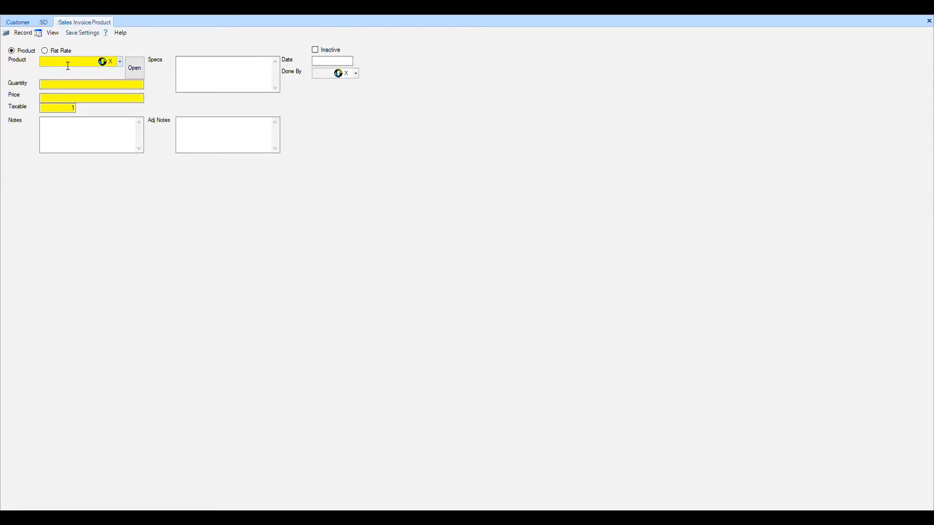
pyautogui.write('KVM')
pyautogui.click(119, 64)
pyautogui.click(88, 69)
pyautogui.press('Tab')
pyautogui.write('2')
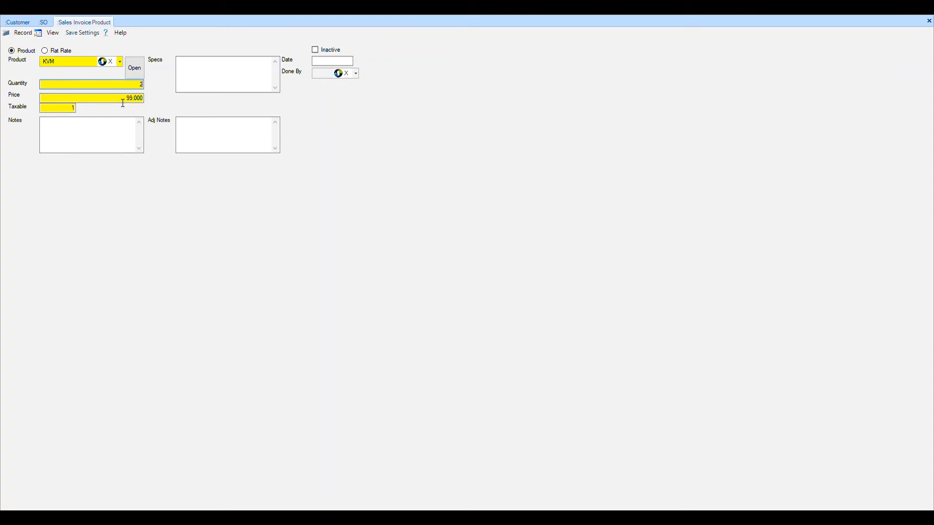
pyautogui.click(123, 149)
pyautogui.hotkey('ctrl', 'n')
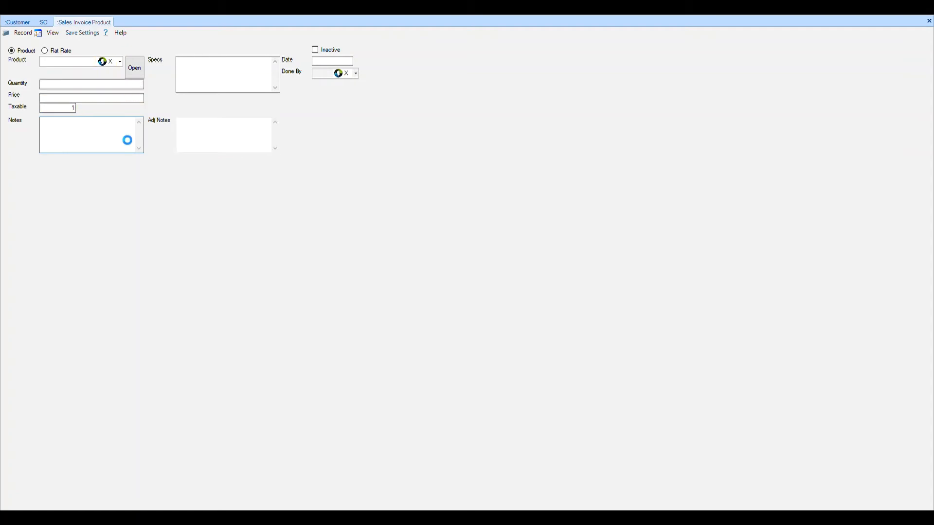
# Add product 1417 with quantity 1, save the line and recalculate the sales order totals.
pyautogui.click(91, 65)
pyautogui.write('1417')
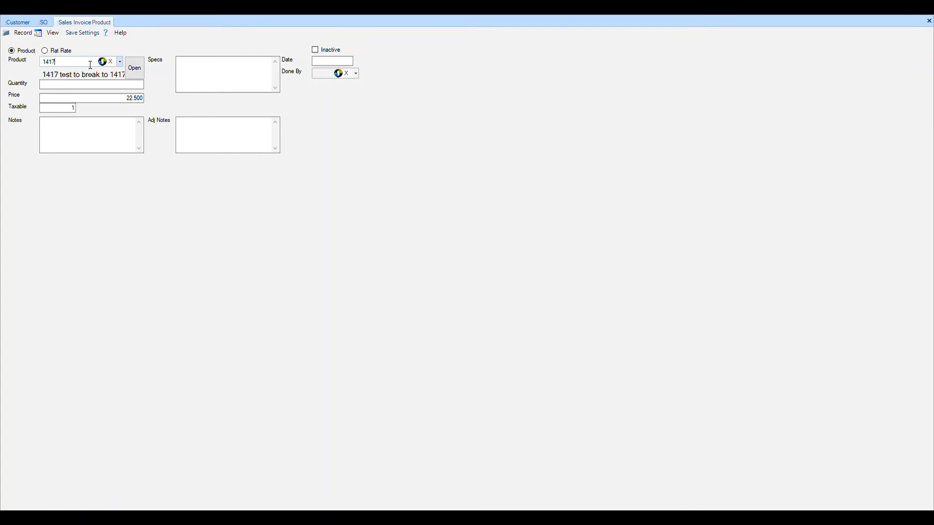
pyautogui.click(116, 89)
pyautogui.click(22, 35)
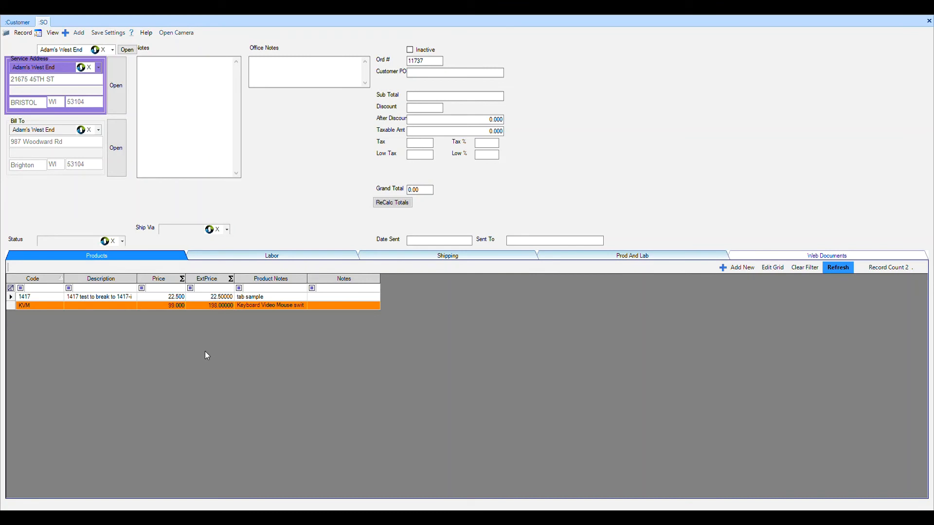
pyautogui.click(393, 203)
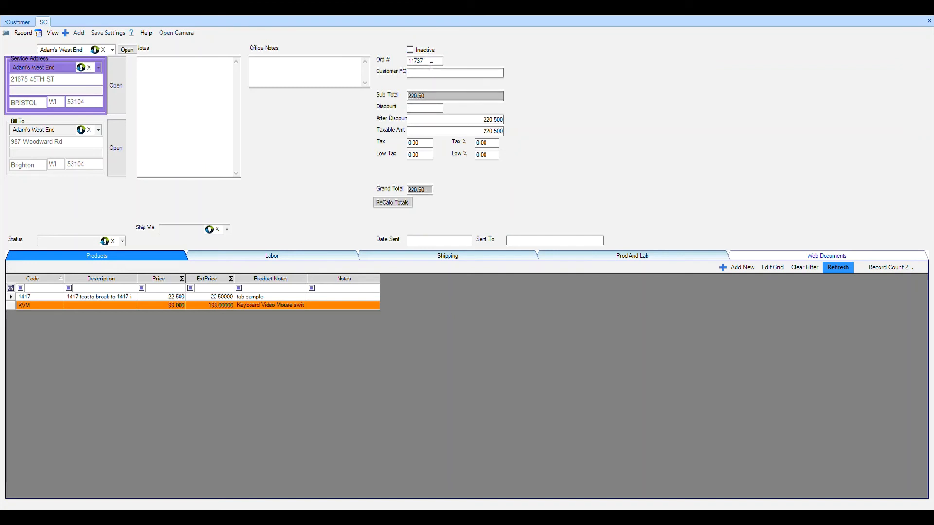
# Enter the customer PO number and set the sales order's shipping method to UPS.
pyautogui.click(461, 73)
pyautogui.write('85623')
pyautogui.click(228, 231)
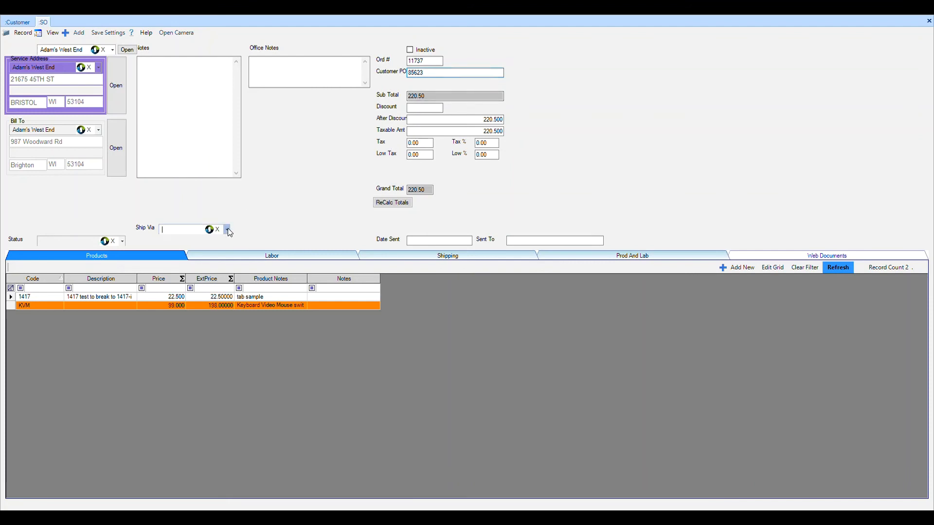
pyautogui.click(206, 294)
# Check the Notes and Office Notes fields without entering text, and close the sales order.
pyautogui.click(171, 157)
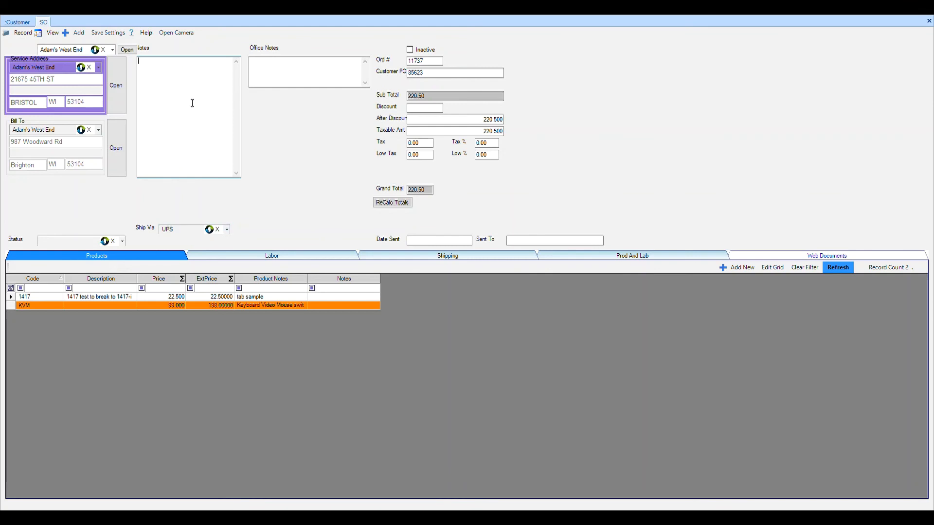
pyautogui.click(285, 80)
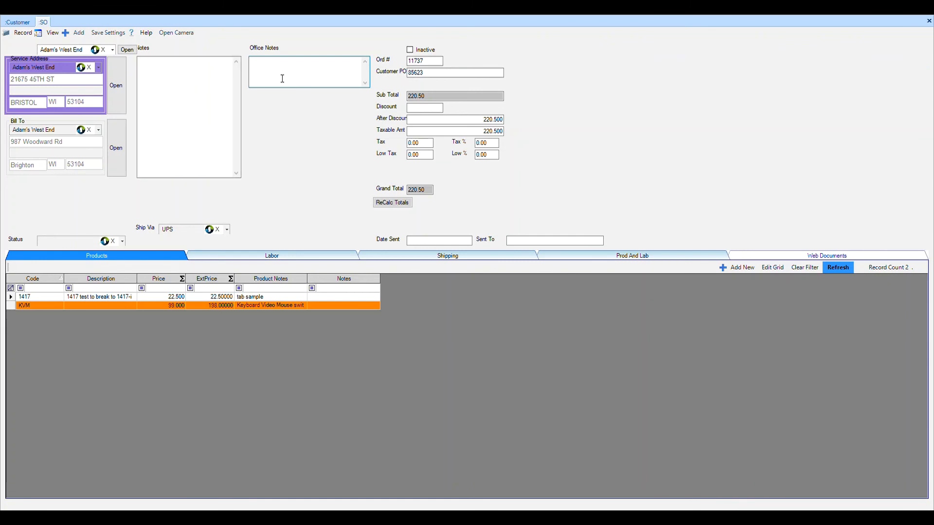
pyautogui.click(209, 95)
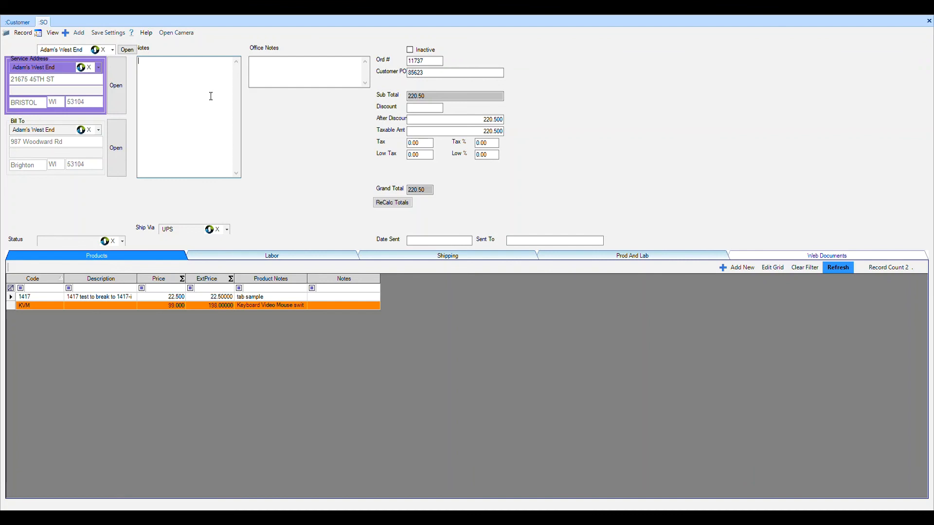
pyautogui.press('Escape')
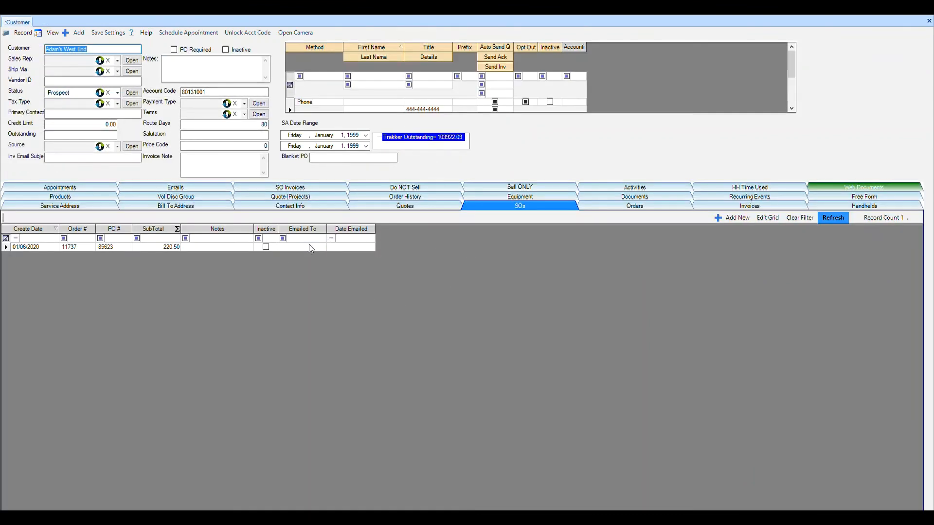
# Reopen the saved sales order from the customer's SO list to review it, and close it again.
pyautogui.click(345, 248)
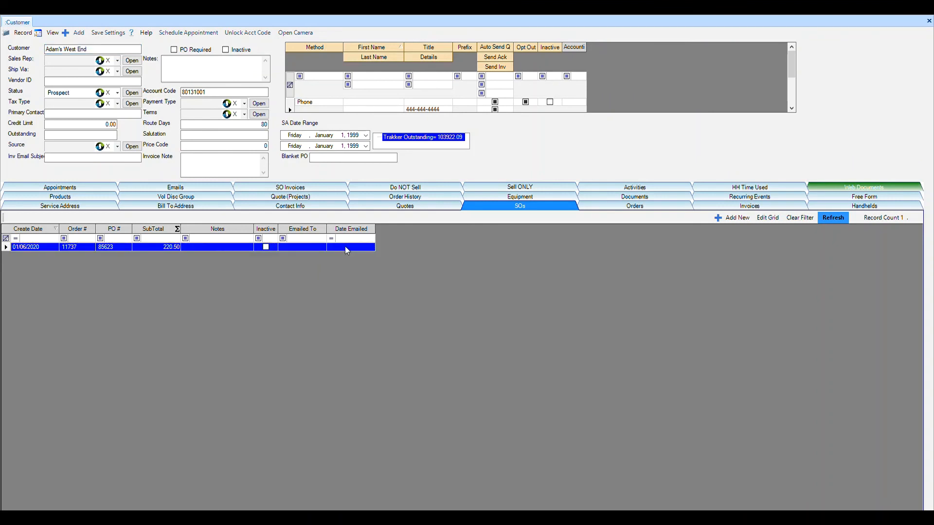
pyautogui.doubleClick(345, 247)
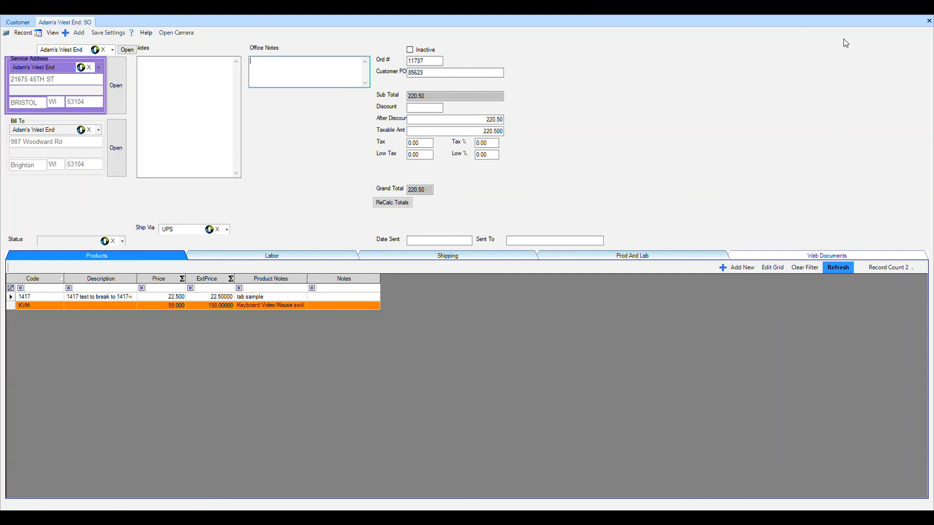
pyautogui.click(929, 21)
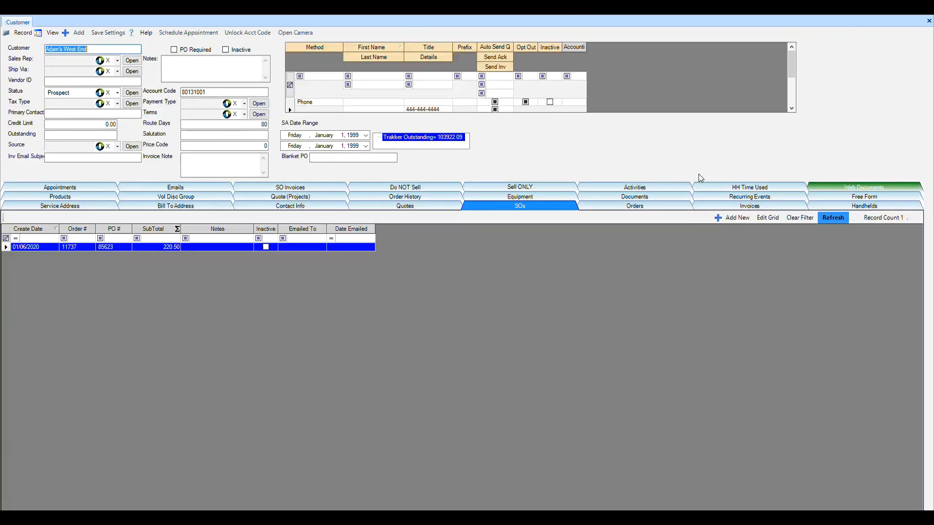